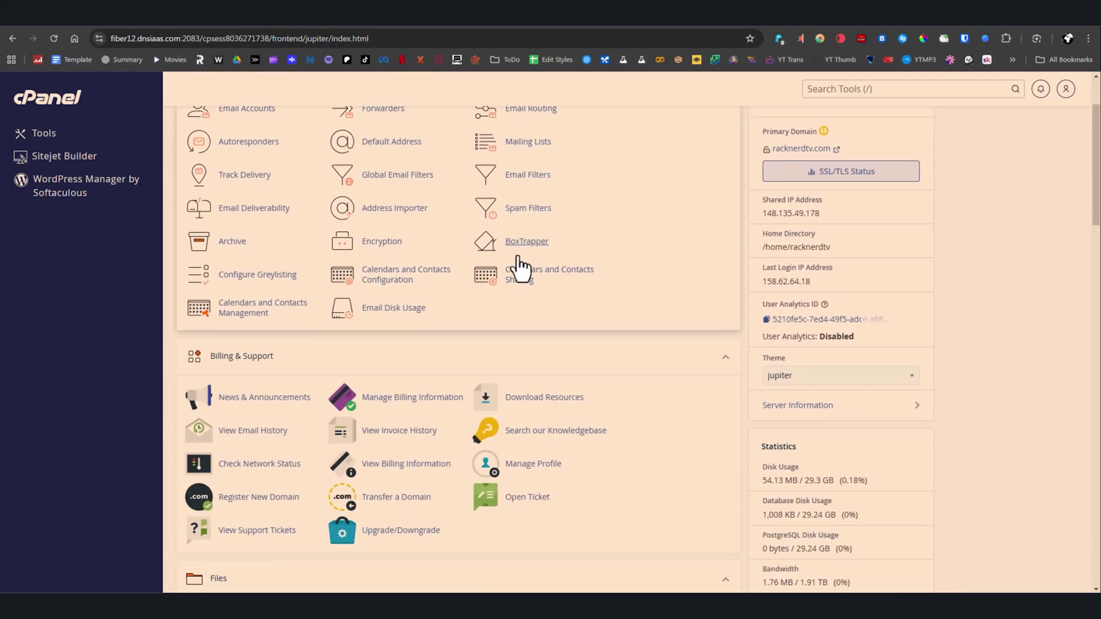
pyautogui.scroll(-3, 516, 263)
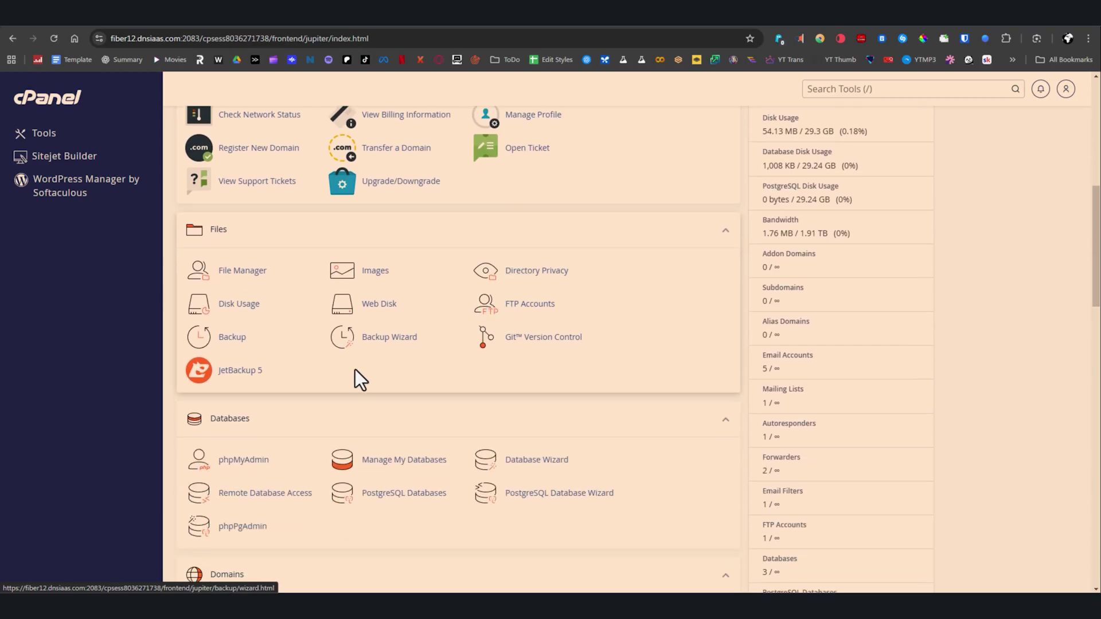
# Step: Open JetBackup 5 from the Files section and highlight the server date and logged-in account lines
pyautogui.click(242, 376)
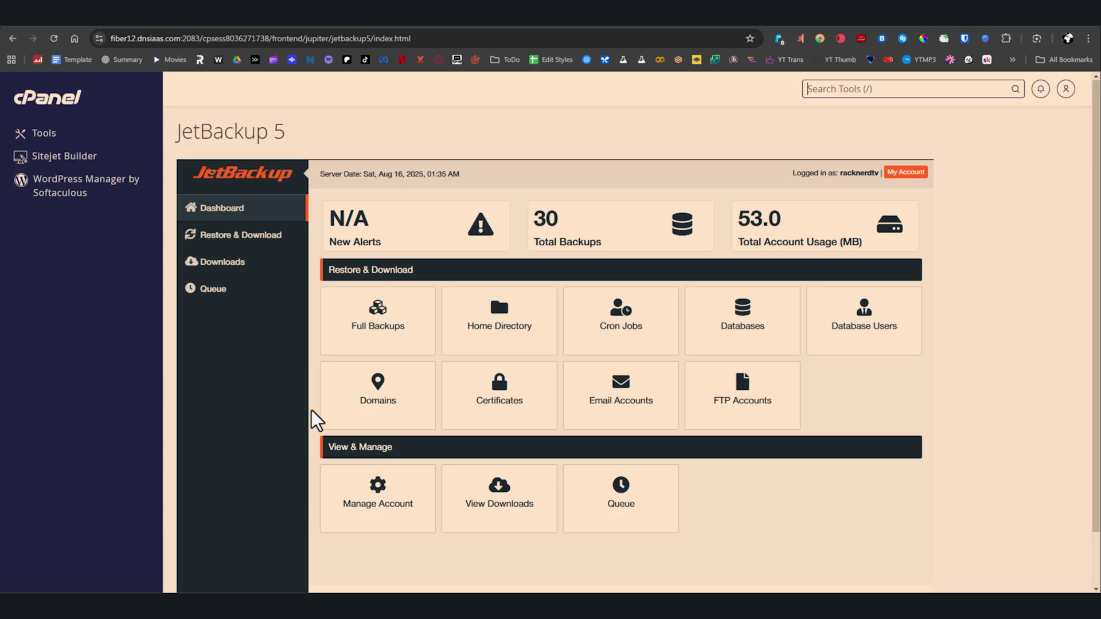
pyautogui.moveTo(316, 175); pyautogui.dragTo(466, 184)
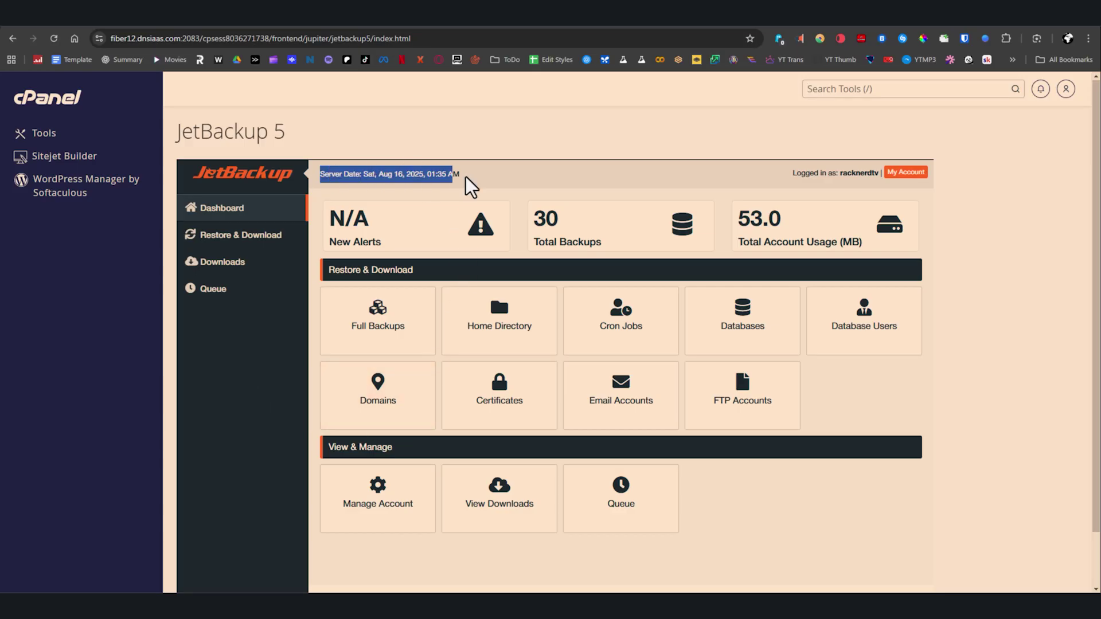
pyautogui.moveTo(786, 172); pyautogui.dragTo(874, 174)
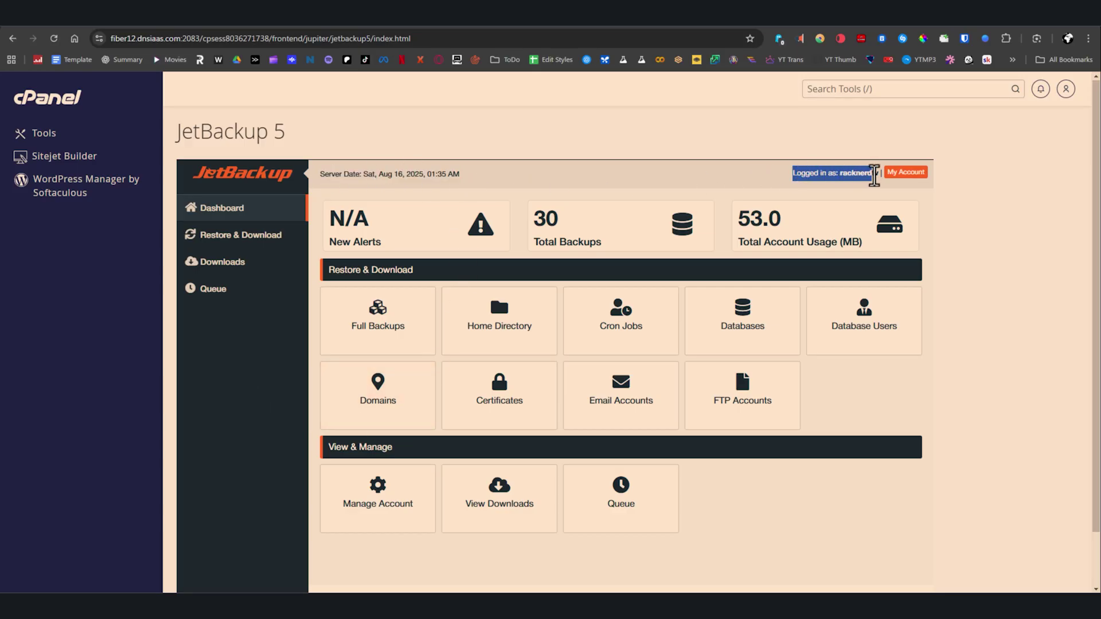
pyautogui.click(302, 141)
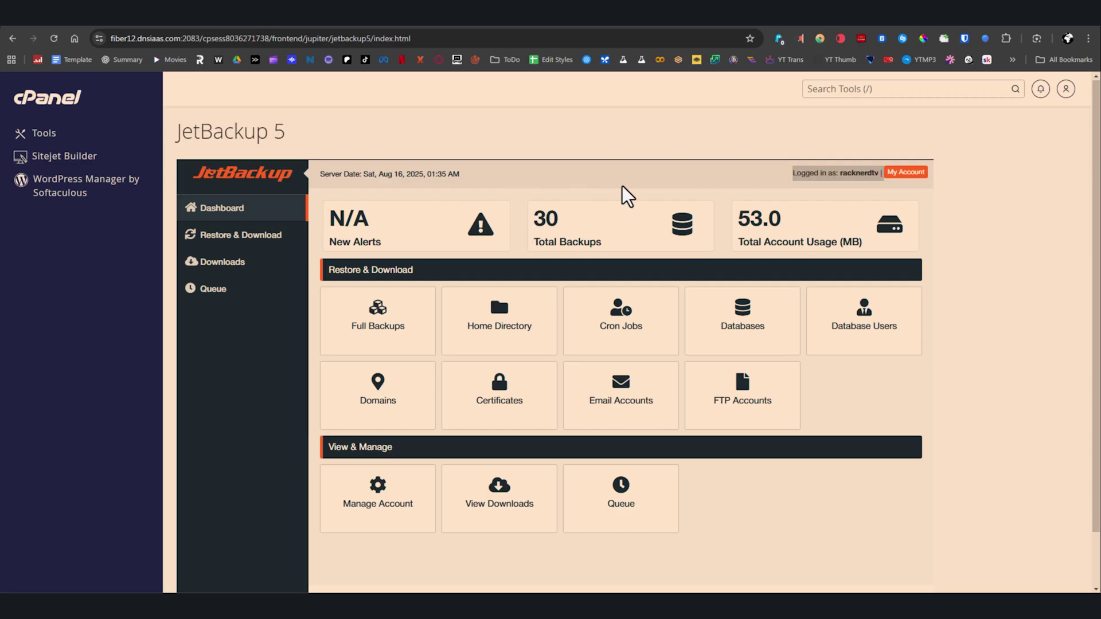
# Step: Highlight the dashboard stats (30 backups, 53.0 MB usage) and the Restore & Download and View & Manage headings
pyautogui.doubleClick(337, 217)
pyautogui.moveTo(434, 232); pyautogui.dragTo(939, 251)
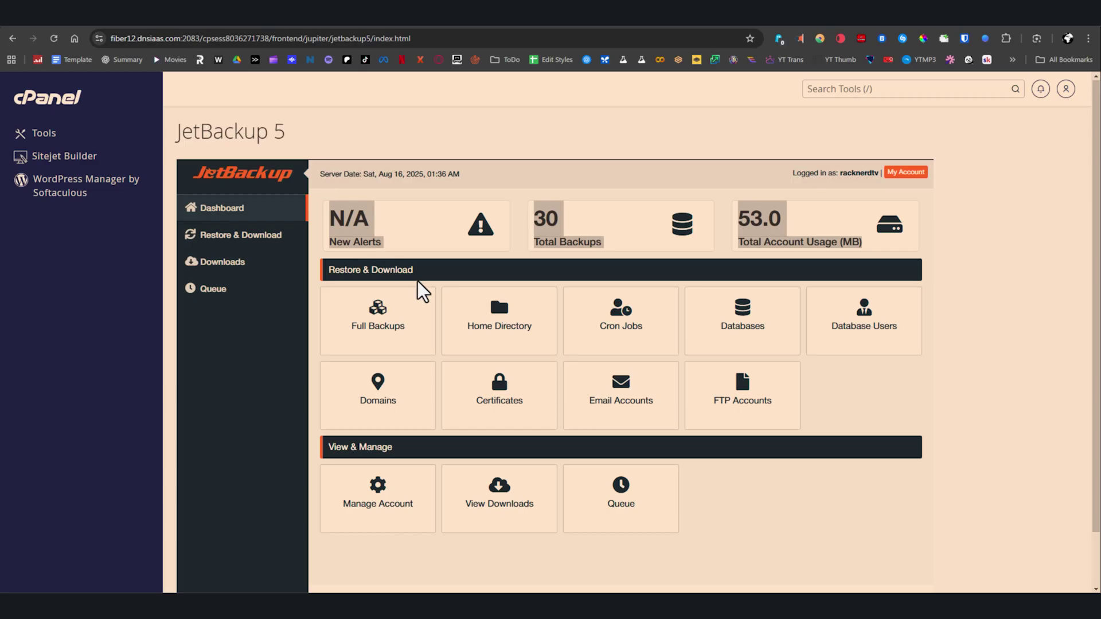
pyautogui.moveTo(423, 276); pyautogui.dragTo(327, 276)
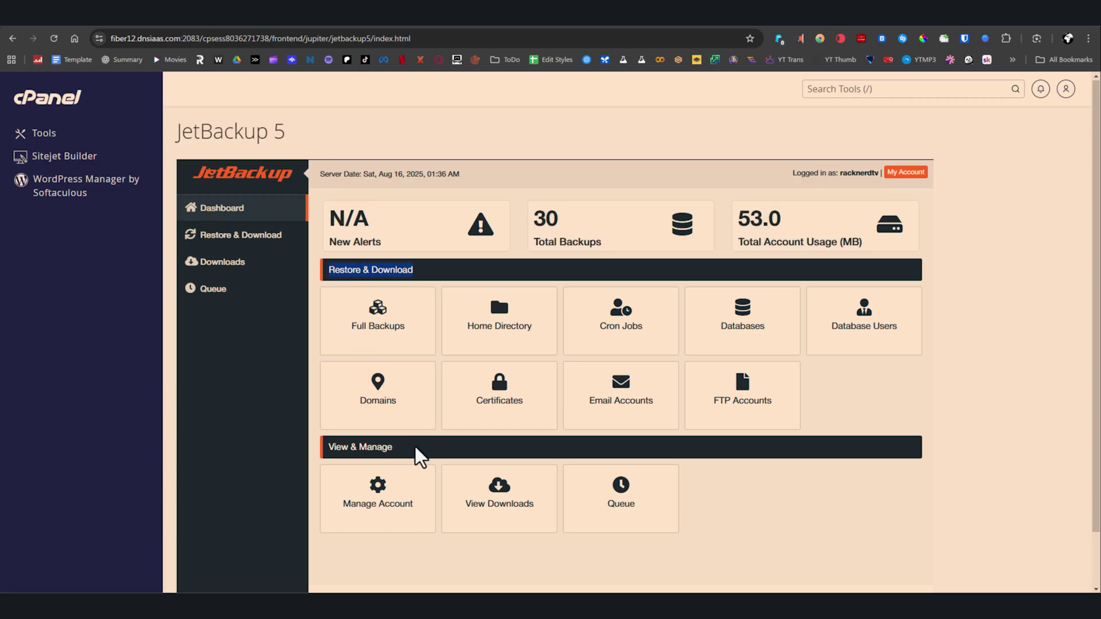
pyautogui.moveTo(418, 456); pyautogui.dragTo(324, 453)
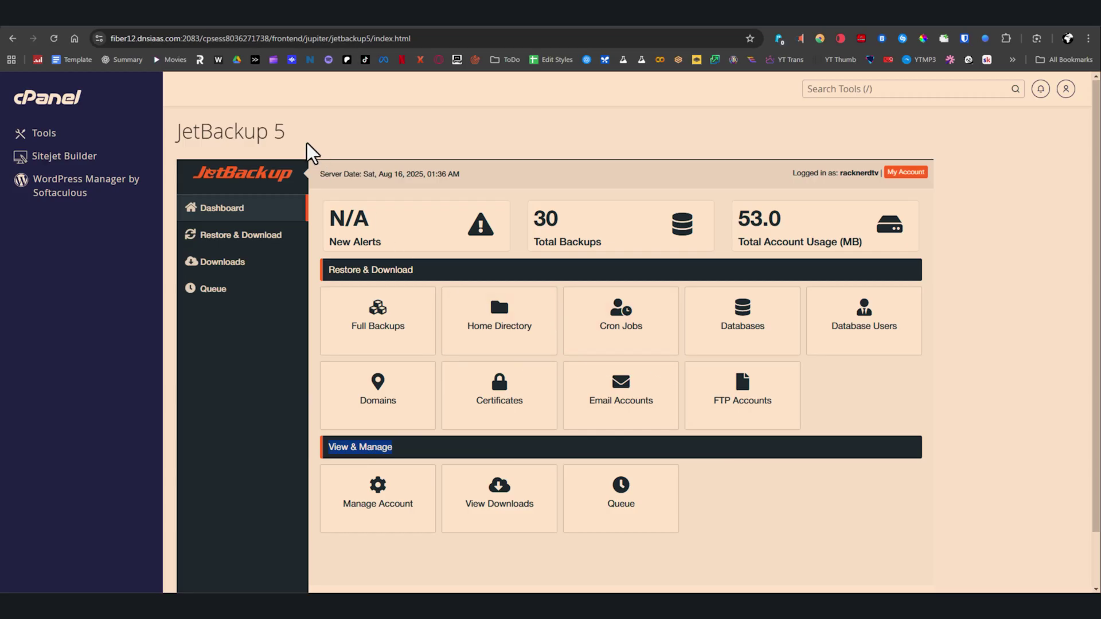
# Step: Restore all items from the 15 Aug 2025 full-account backup, queuing the Restore job
pyautogui.click(371, 331)
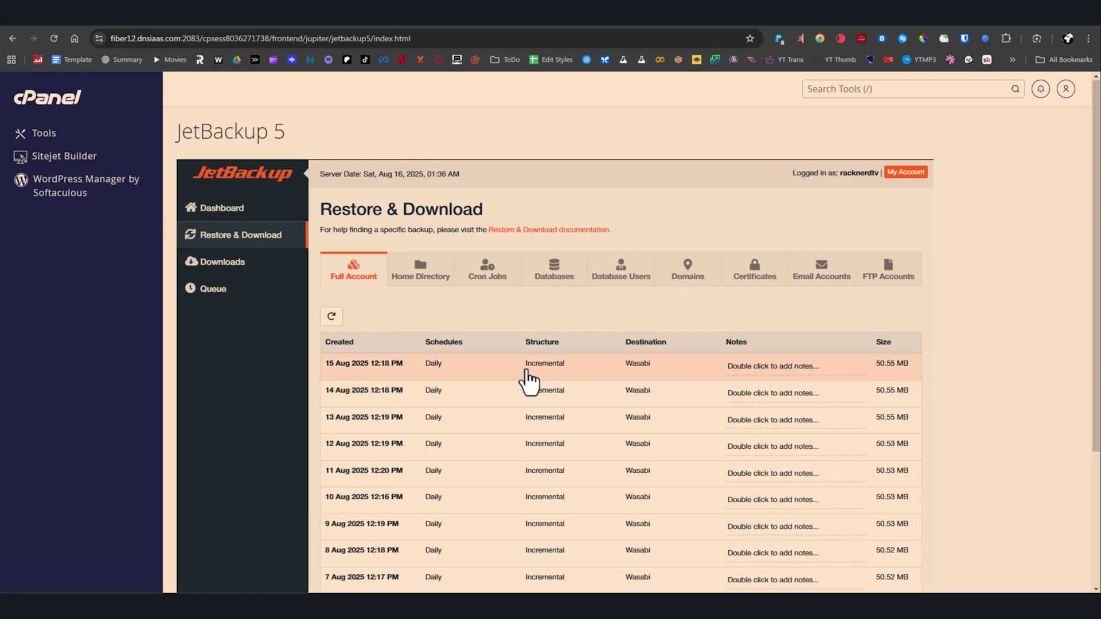
pyautogui.click(446, 371)
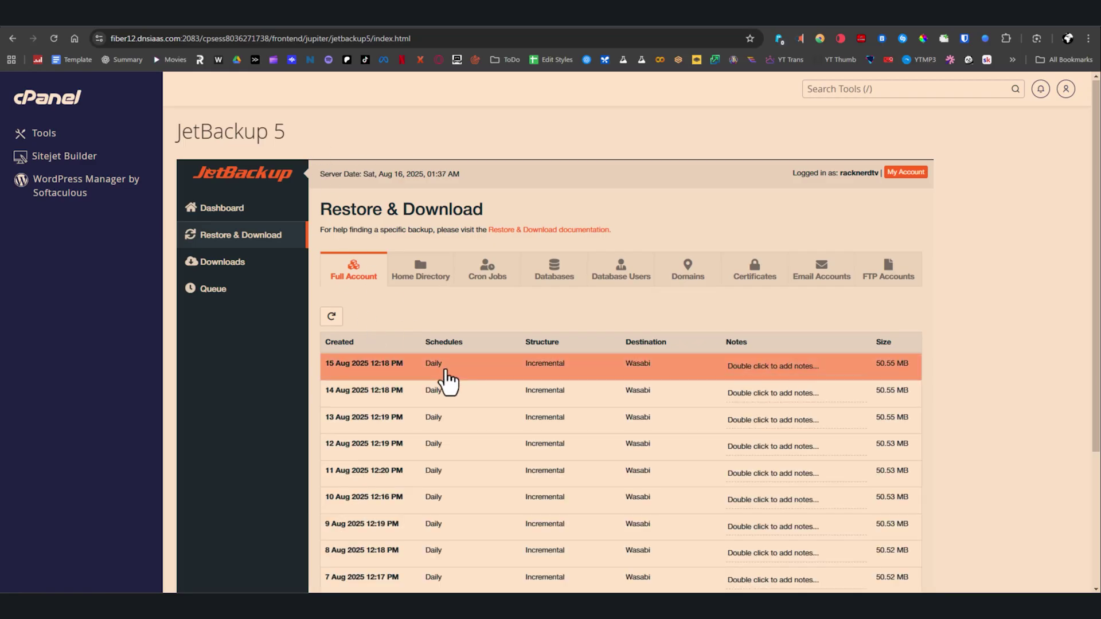
pyautogui.scroll(-3, 446, 378)
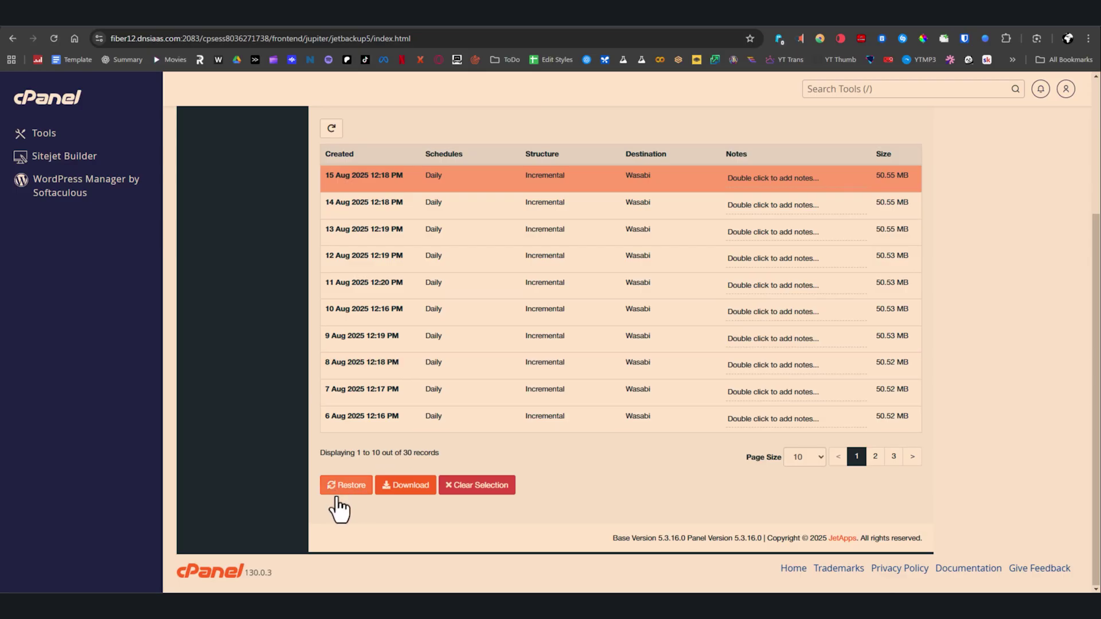
pyautogui.click(340, 491)
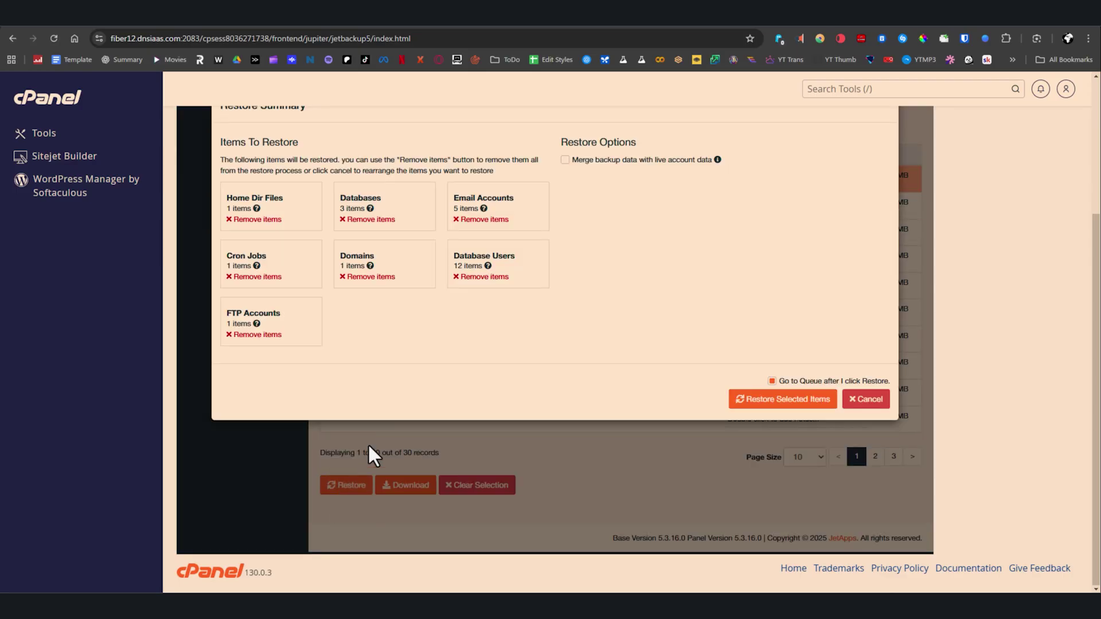
pyautogui.scroll(3, 377, 427)
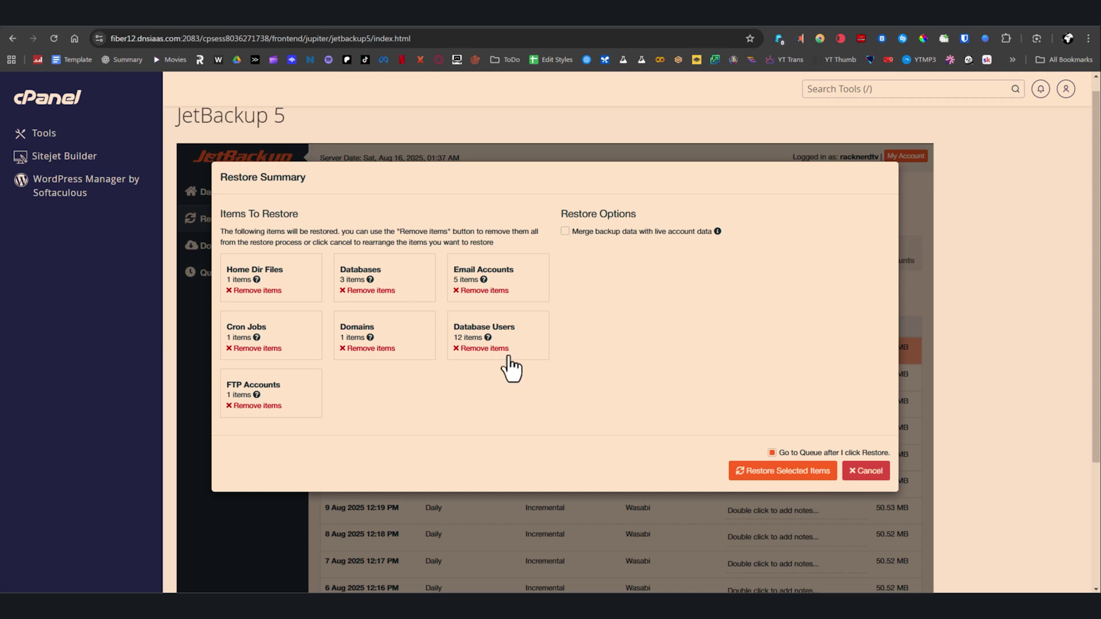
pyautogui.click(766, 472)
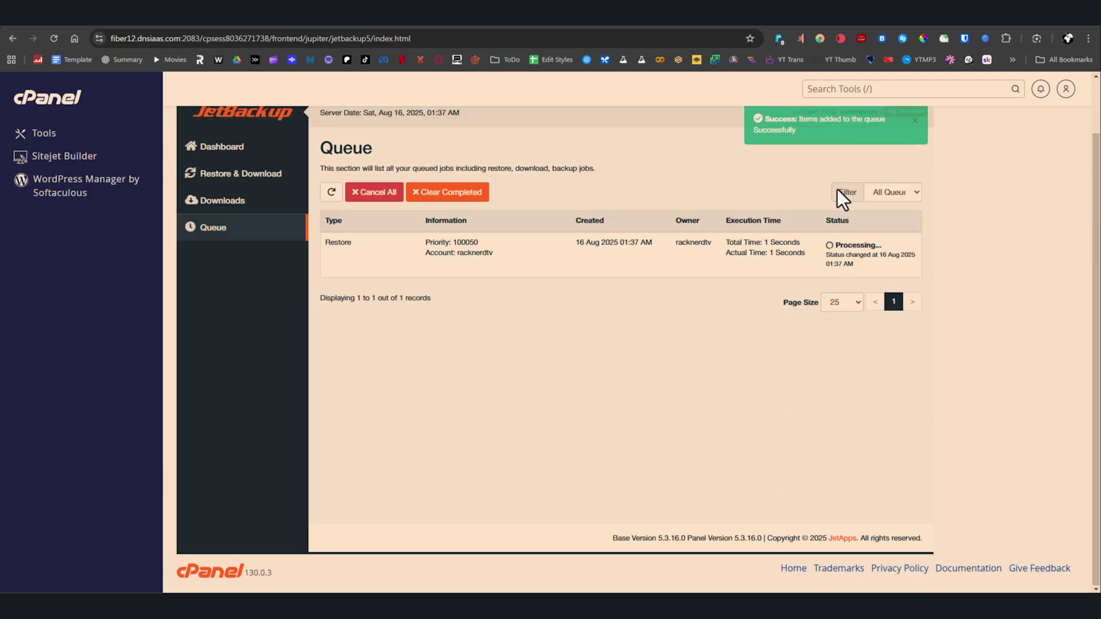
# Step: Highlight the success notice, then return to Restore & Download and pick the 15 Aug 2025 backup again
pyautogui.moveTo(817, 137); pyautogui.dragTo(755, 110)
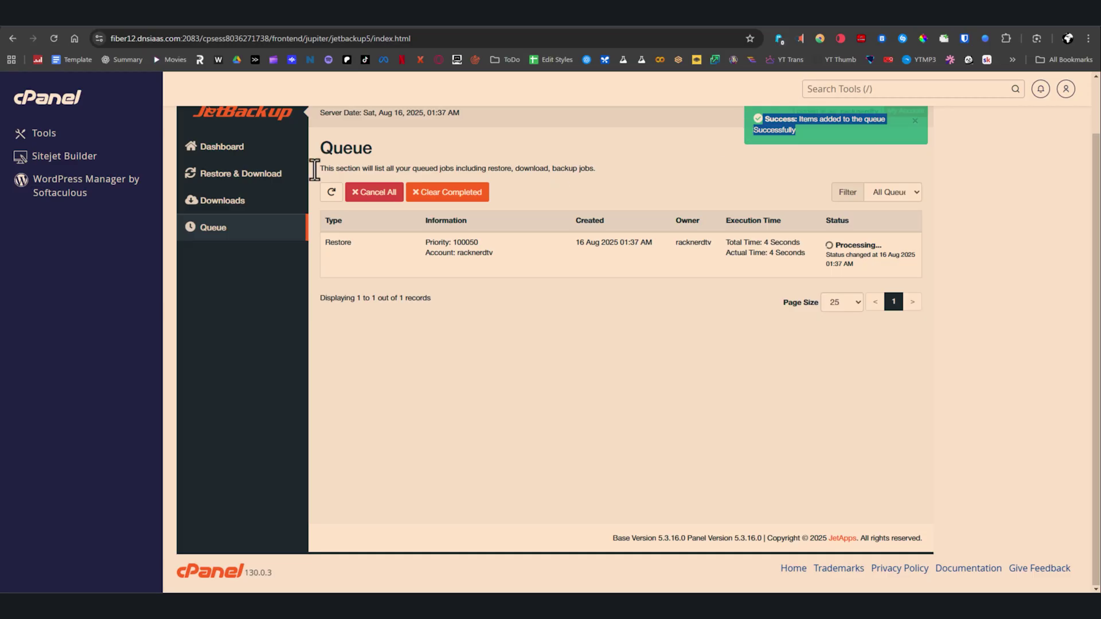
pyautogui.scroll(1, 359, 332)
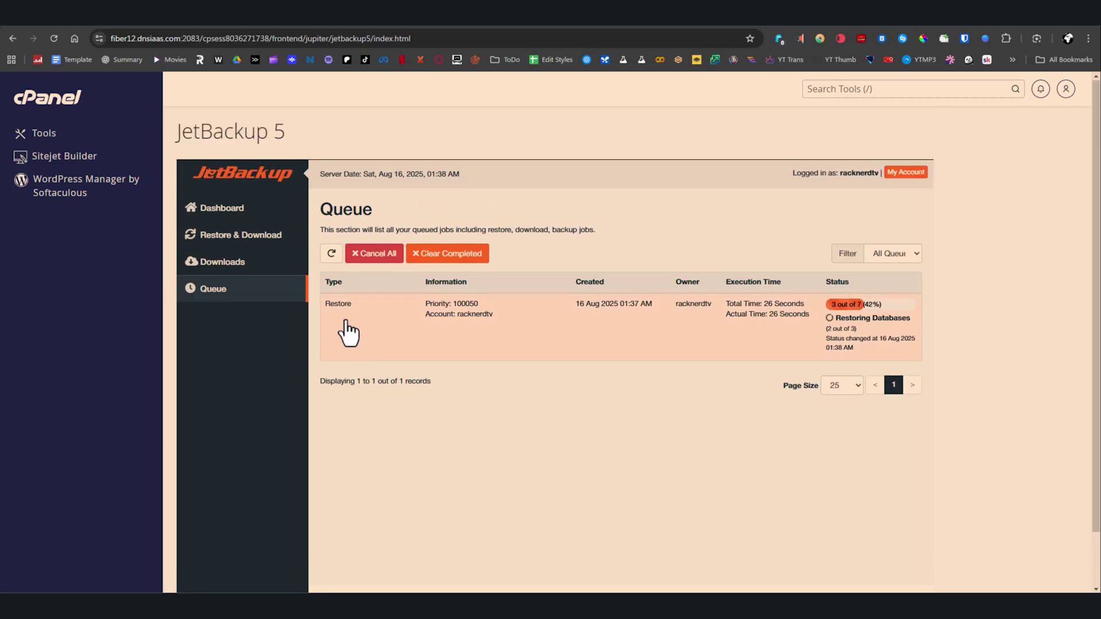
pyautogui.click(256, 244)
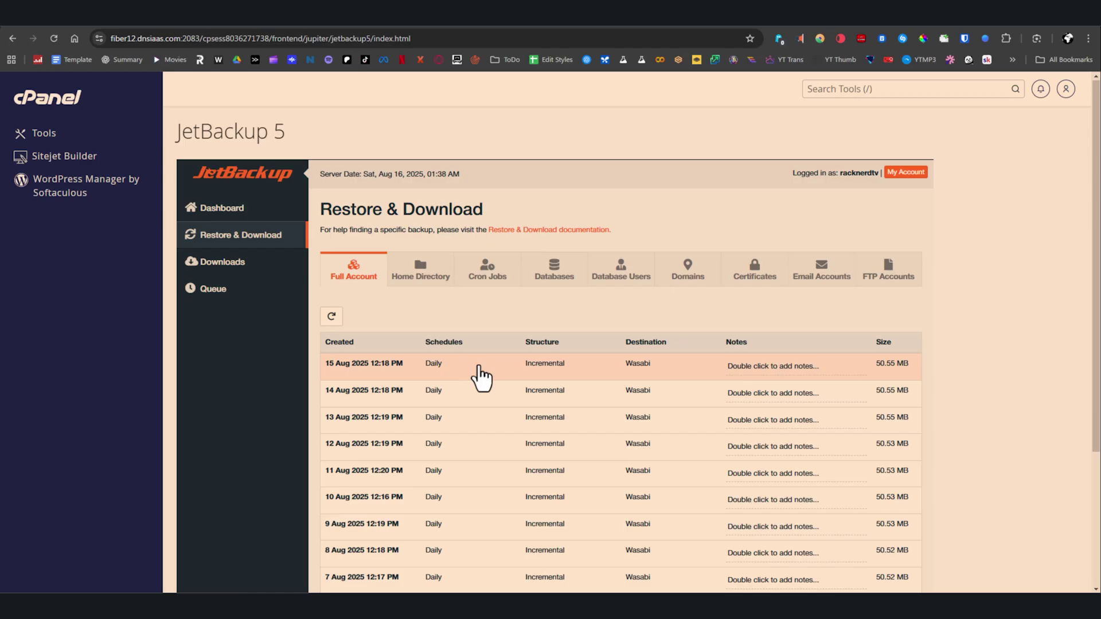
pyautogui.click(481, 377)
pyautogui.scroll(-3, 481, 376)
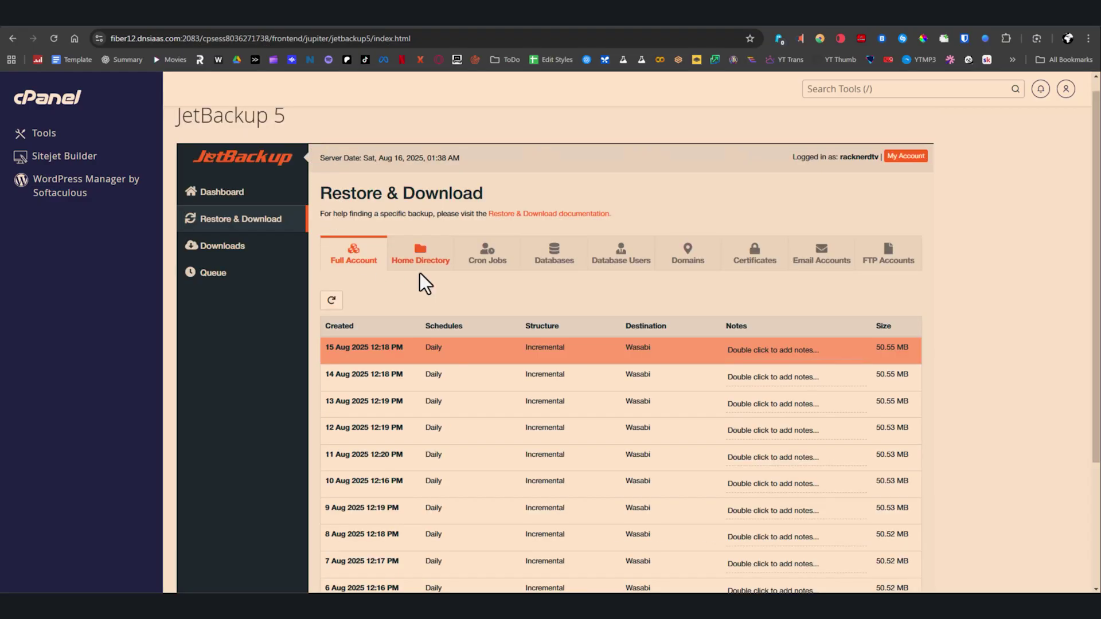
# Step: Review the 15 Aug 2025 Home Directory restore summary (Home Dir Files, 1 item), then cancel it
pyautogui.click(432, 257)
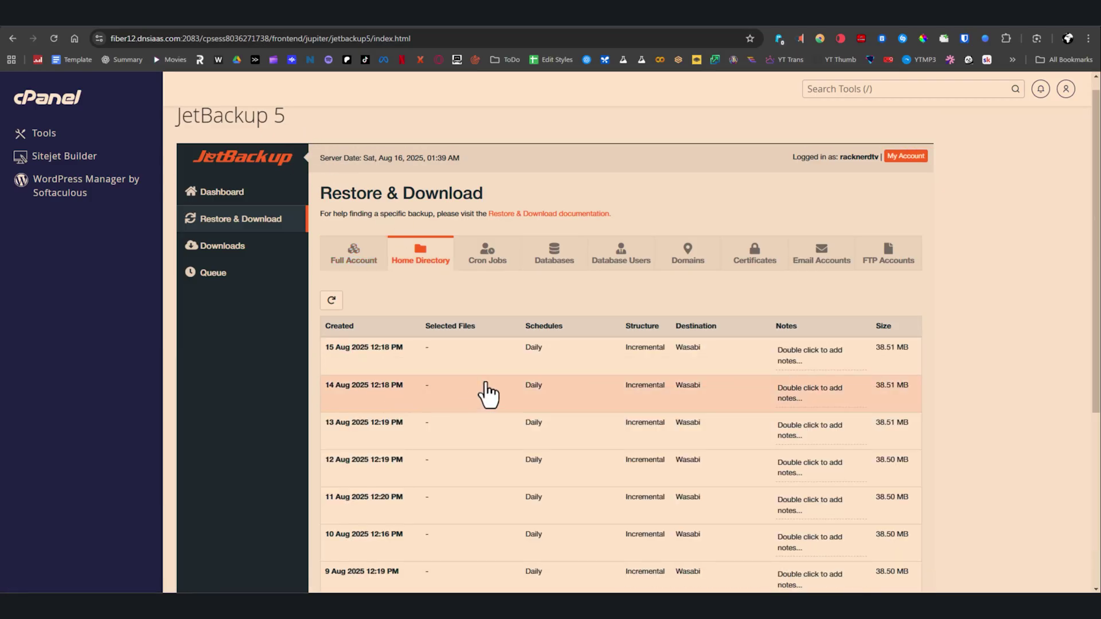
pyautogui.click(495, 355)
pyautogui.scroll(-5, 490, 373)
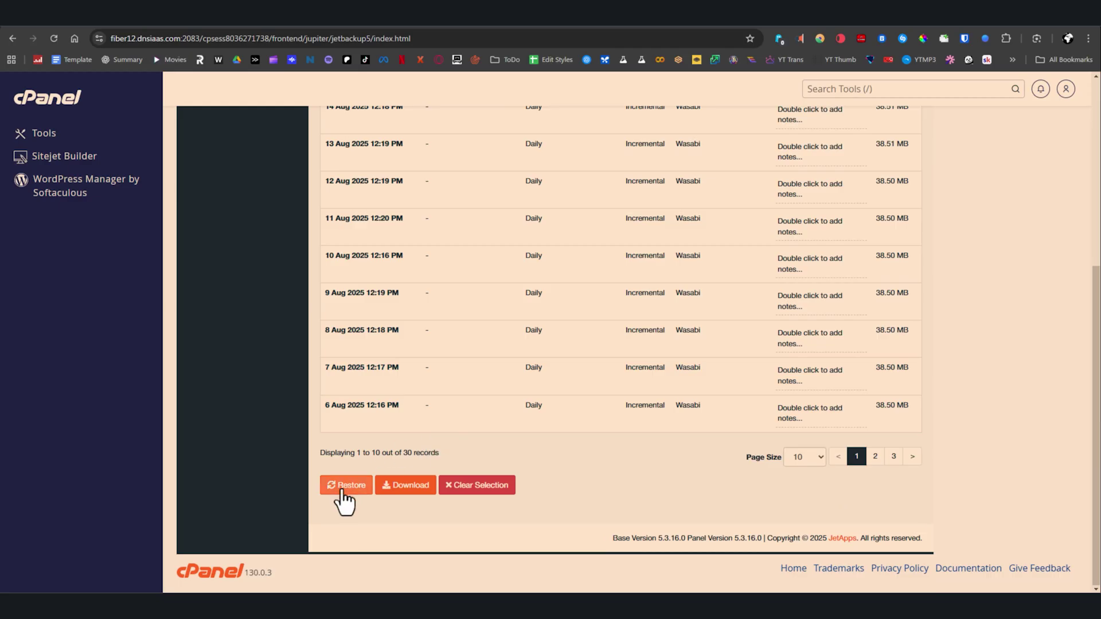
pyautogui.click(343, 491)
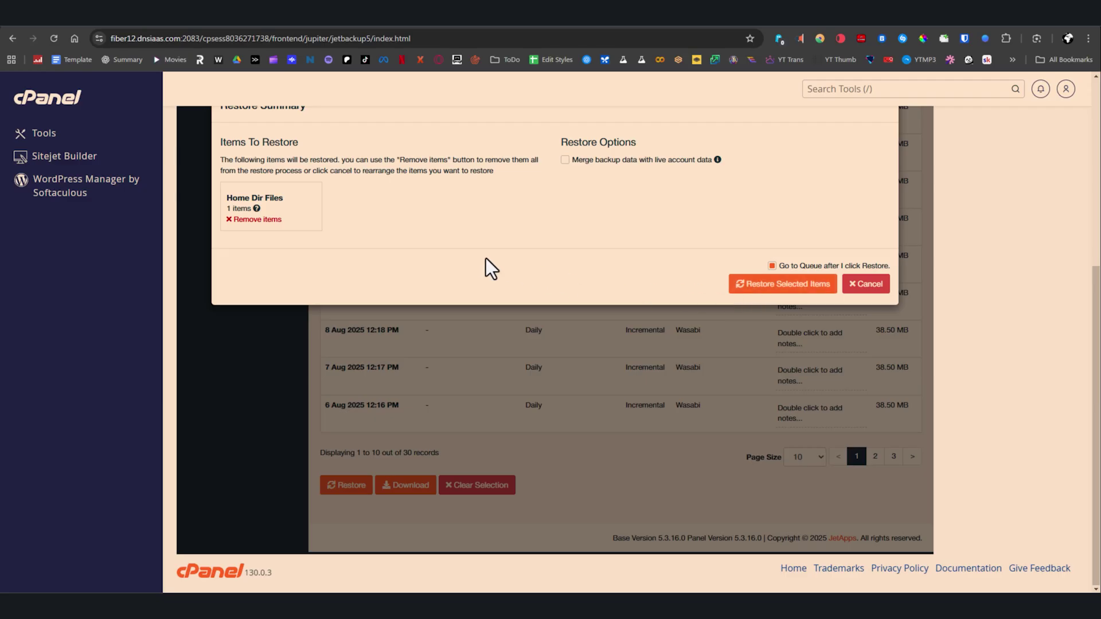
pyautogui.scroll(4, 604, 315)
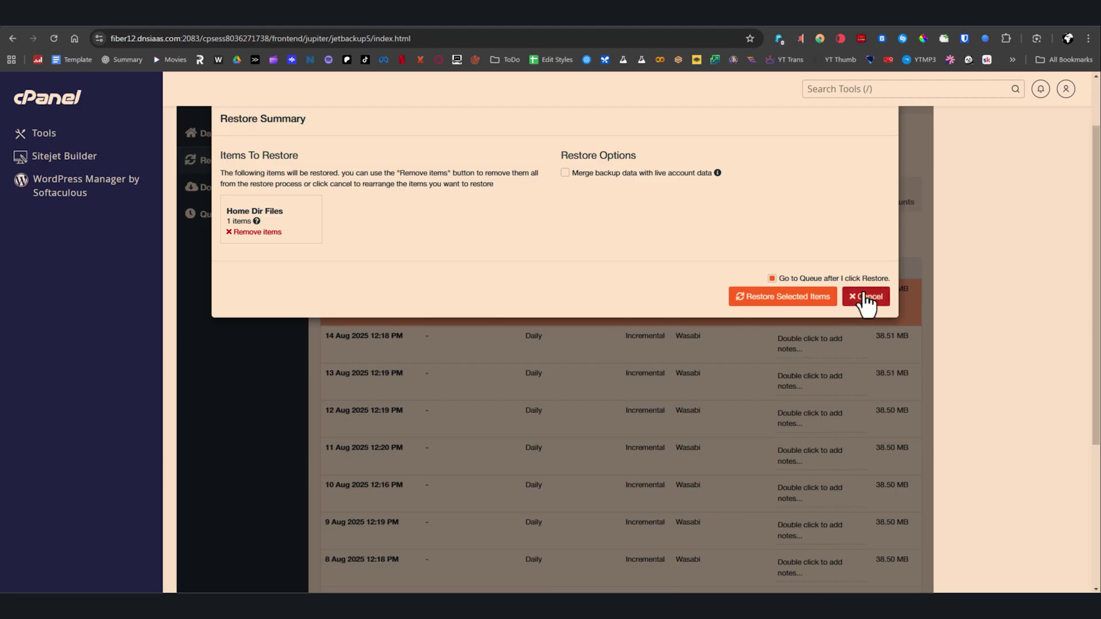
pyautogui.click(864, 297)
pyautogui.scroll(-4, 794, 367)
# Step: Check Downloads, then confirm the Queue shows the Restore job Completed in 1 minute 18 seconds
pyautogui.scroll(4, 492, 445)
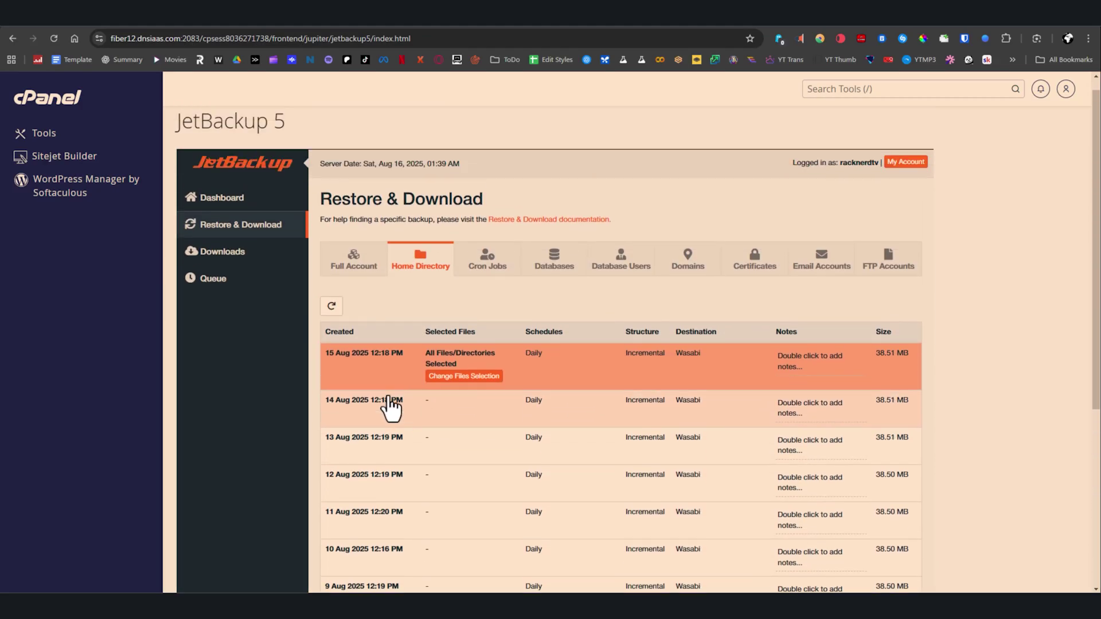
pyautogui.scroll(1, 315, 344)
pyautogui.click(237, 265)
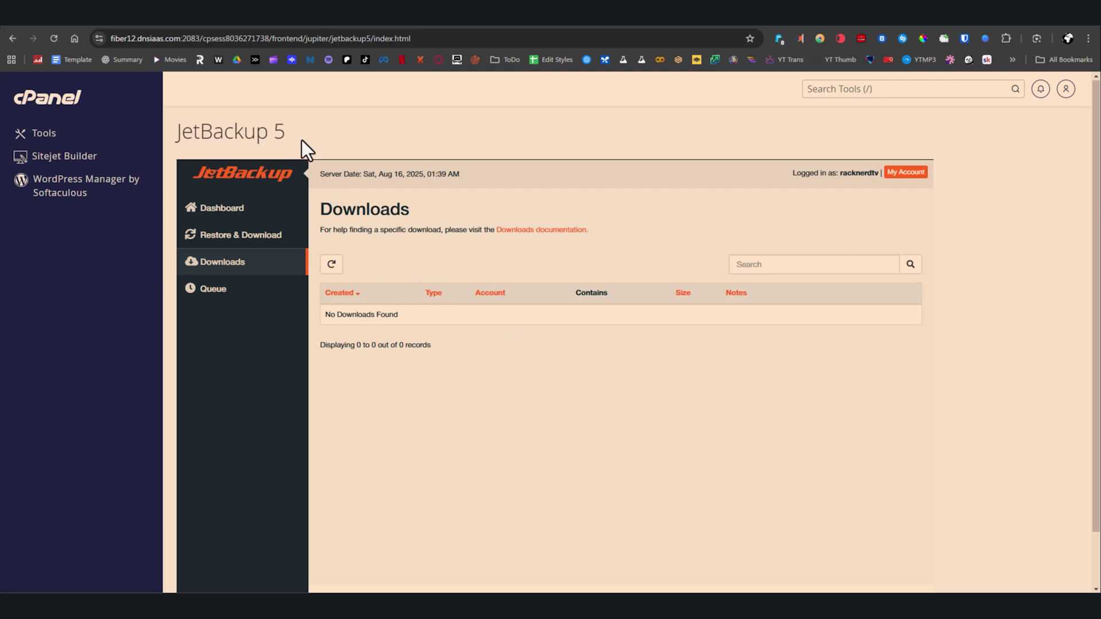
pyautogui.click(249, 311)
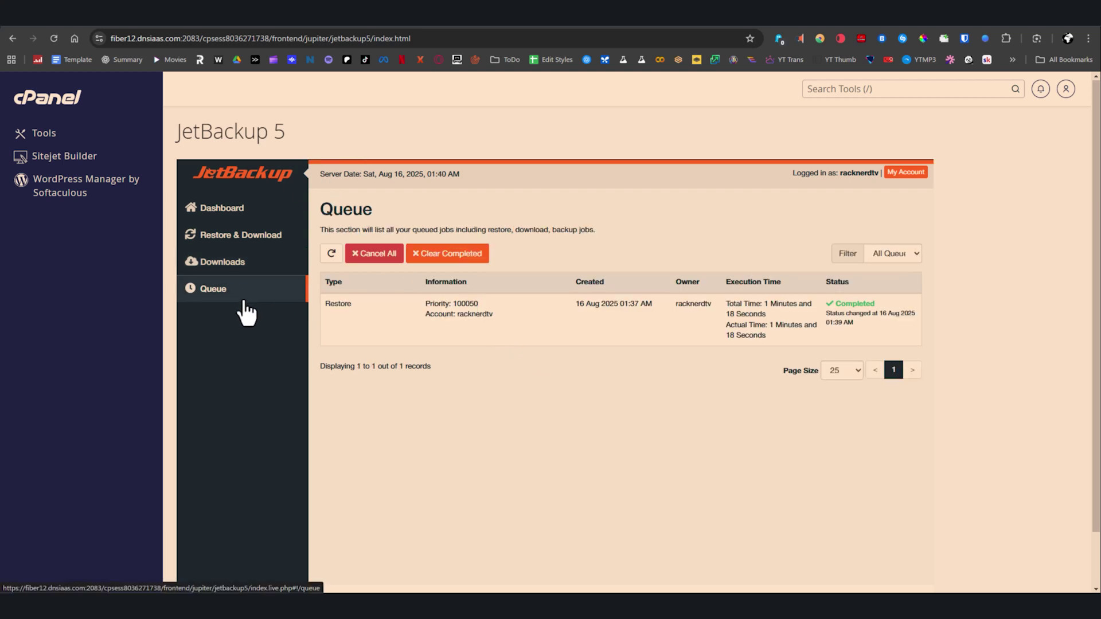